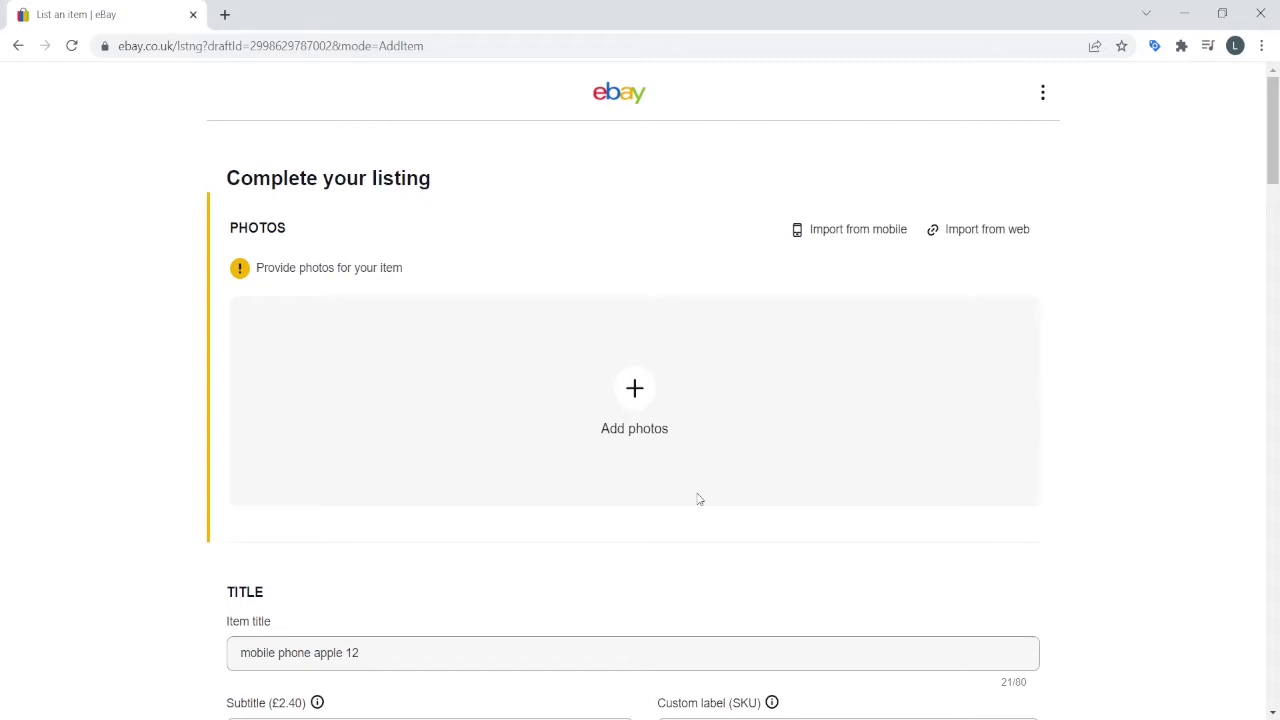
# Clear the existing text from the listing's item title, leaving the field ready for a new title.
pyautogui.scroll(-2, 694, 497)
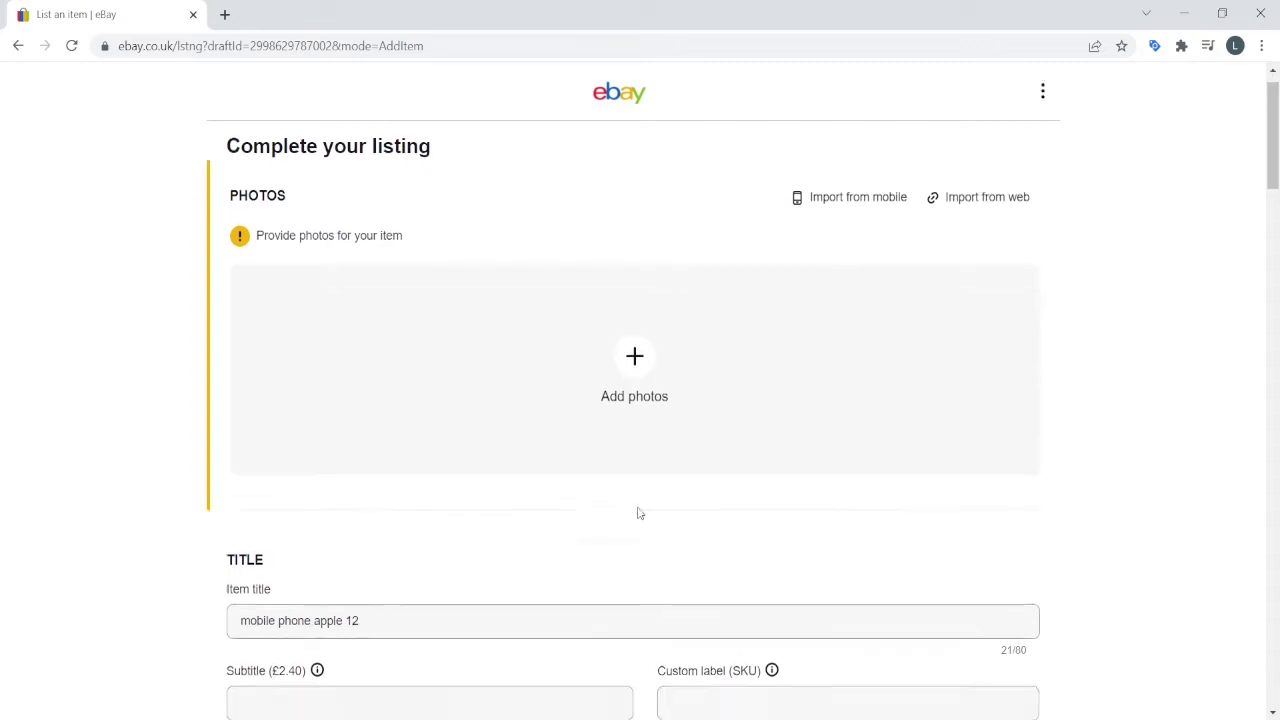
pyautogui.moveTo(369, 485); pyautogui.dragTo(114, 449)
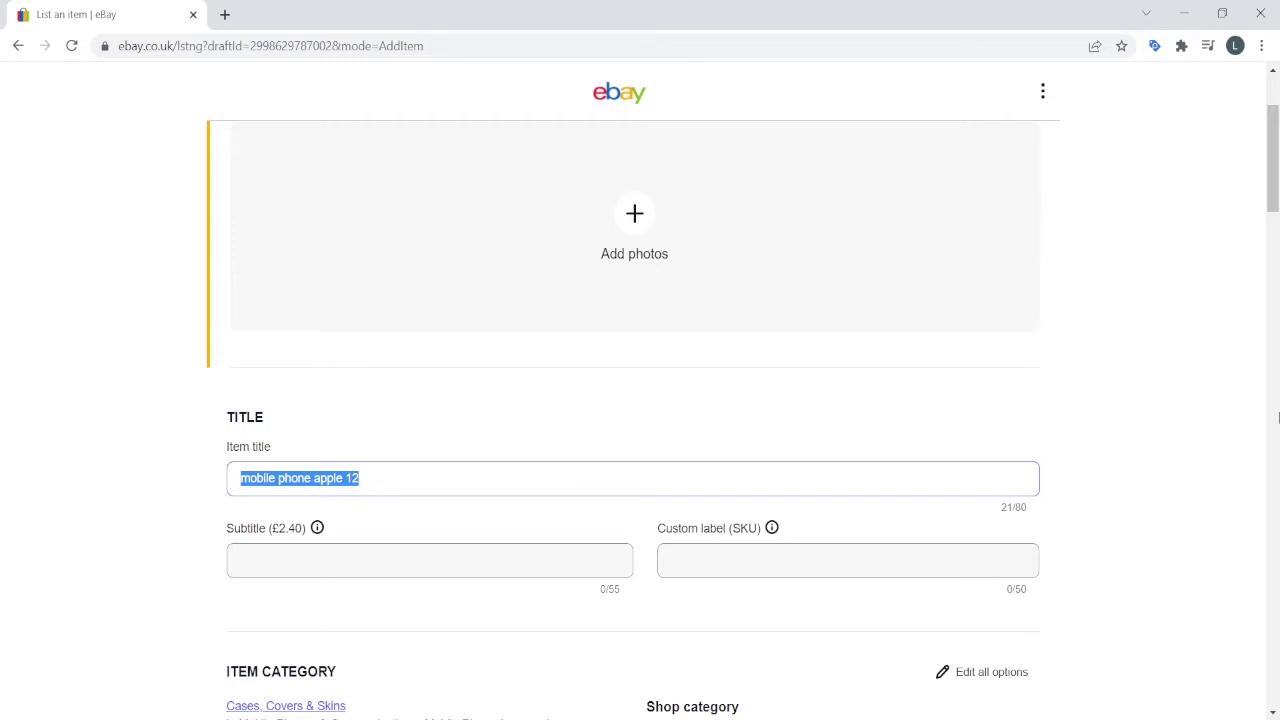
pyautogui.press('BackSpace')
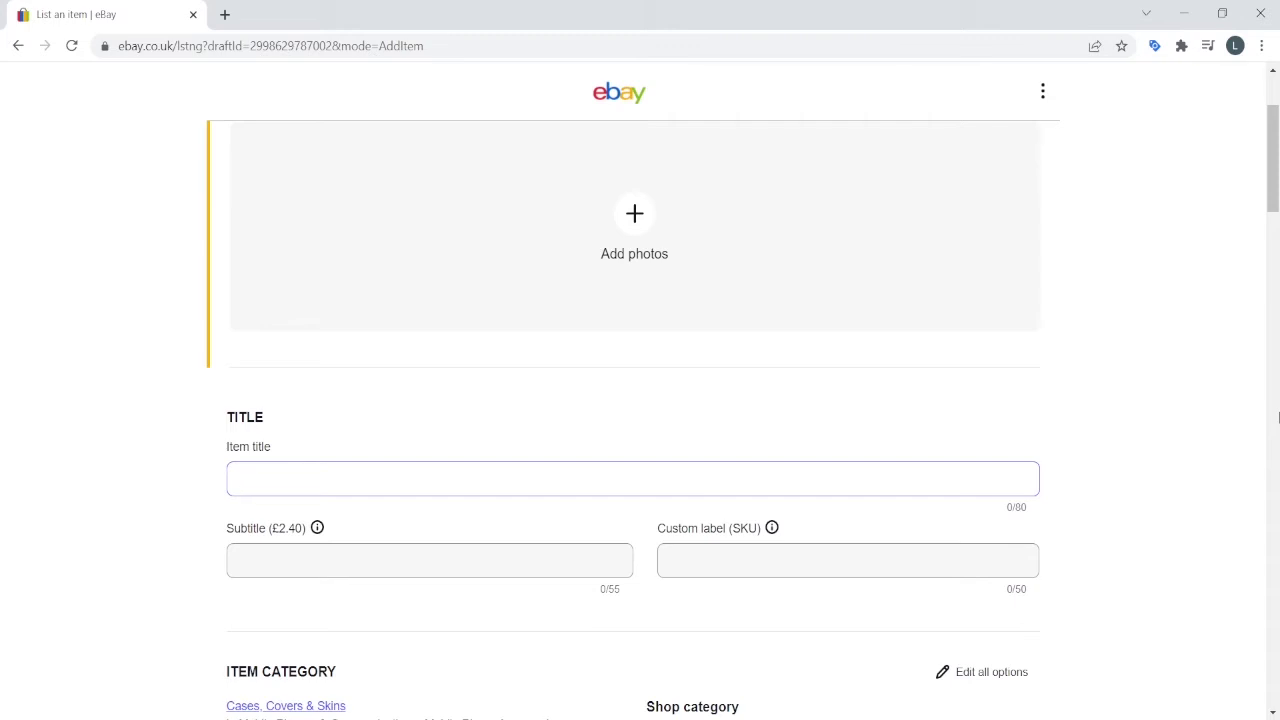
pyautogui.click(1279, 418)
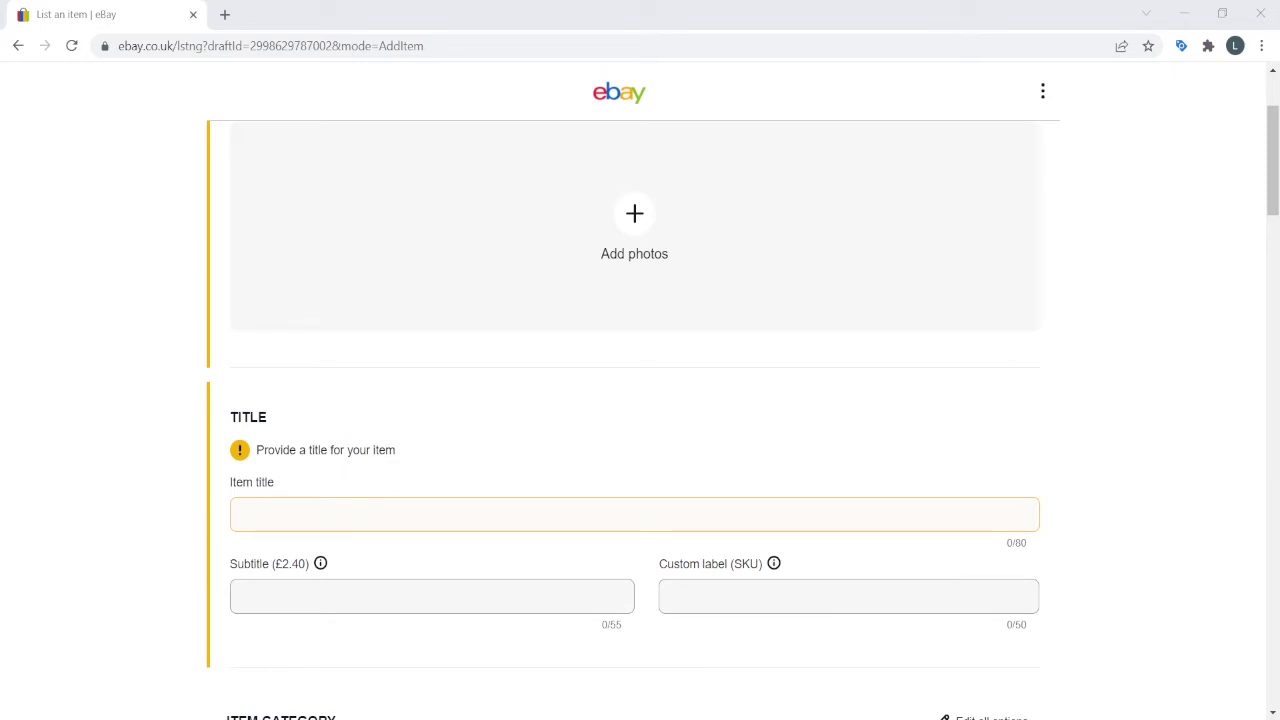
pyautogui.click(640, 706)
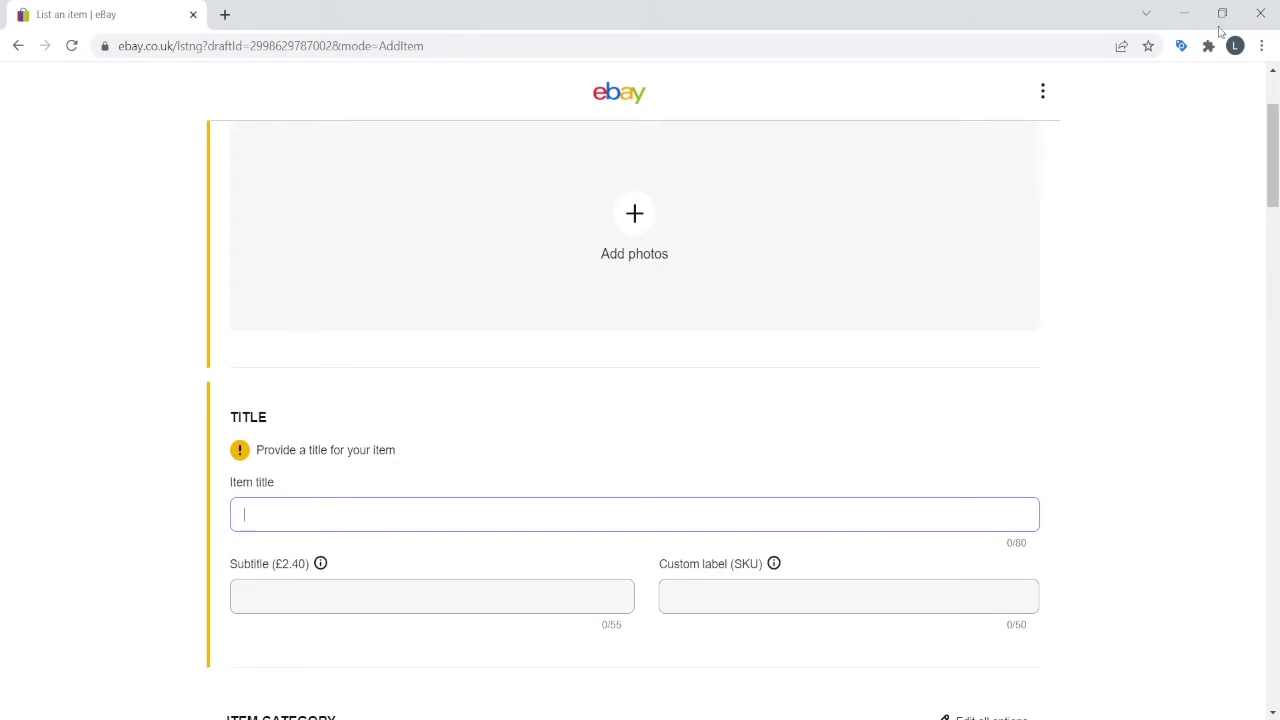
# Bring the yoga mat listing into the same browser window as the listing form and maximize the window.
pyautogui.click(1222, 14)
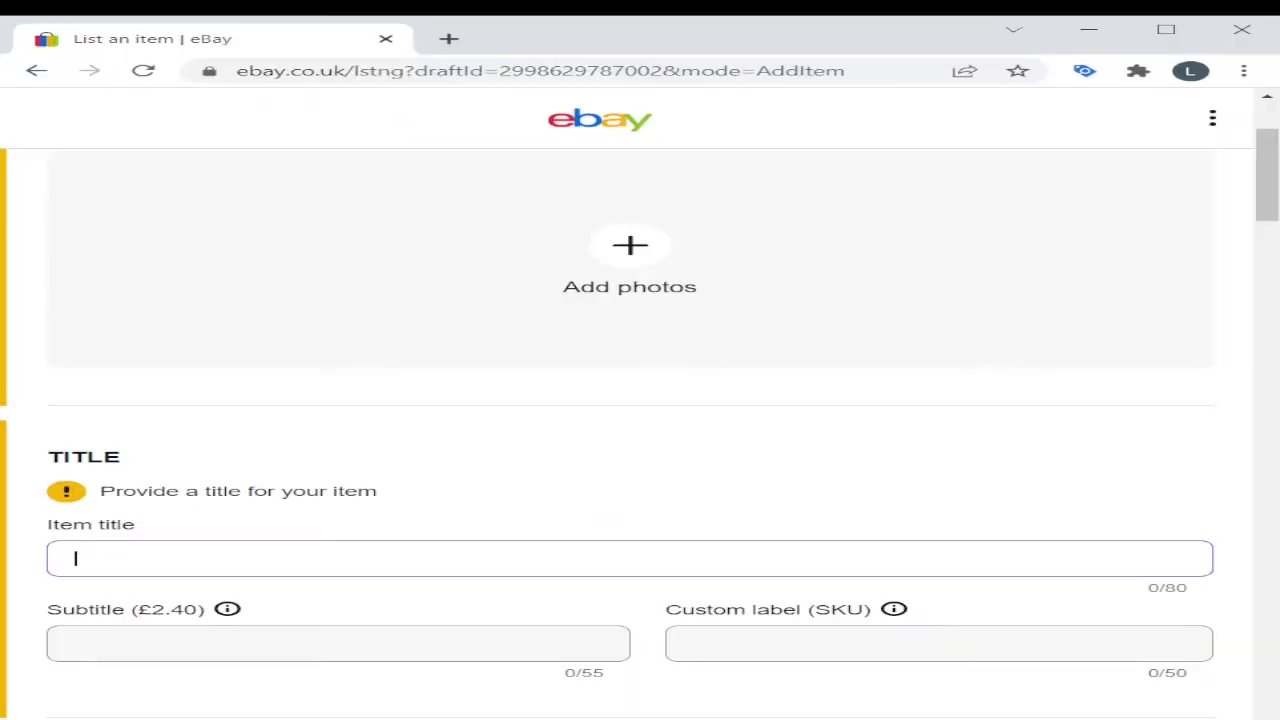
pyautogui.moveTo(347, 117); pyautogui.dragTo(506, 54)
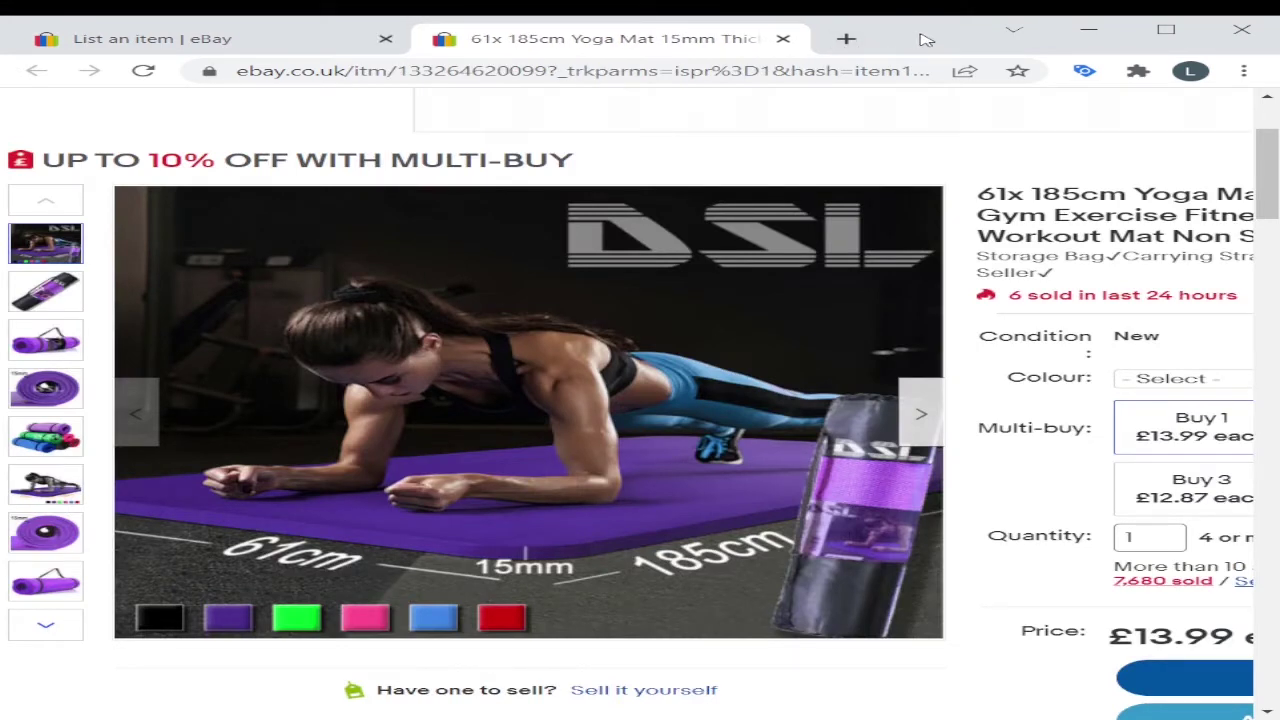
pyautogui.click(1190, 32)
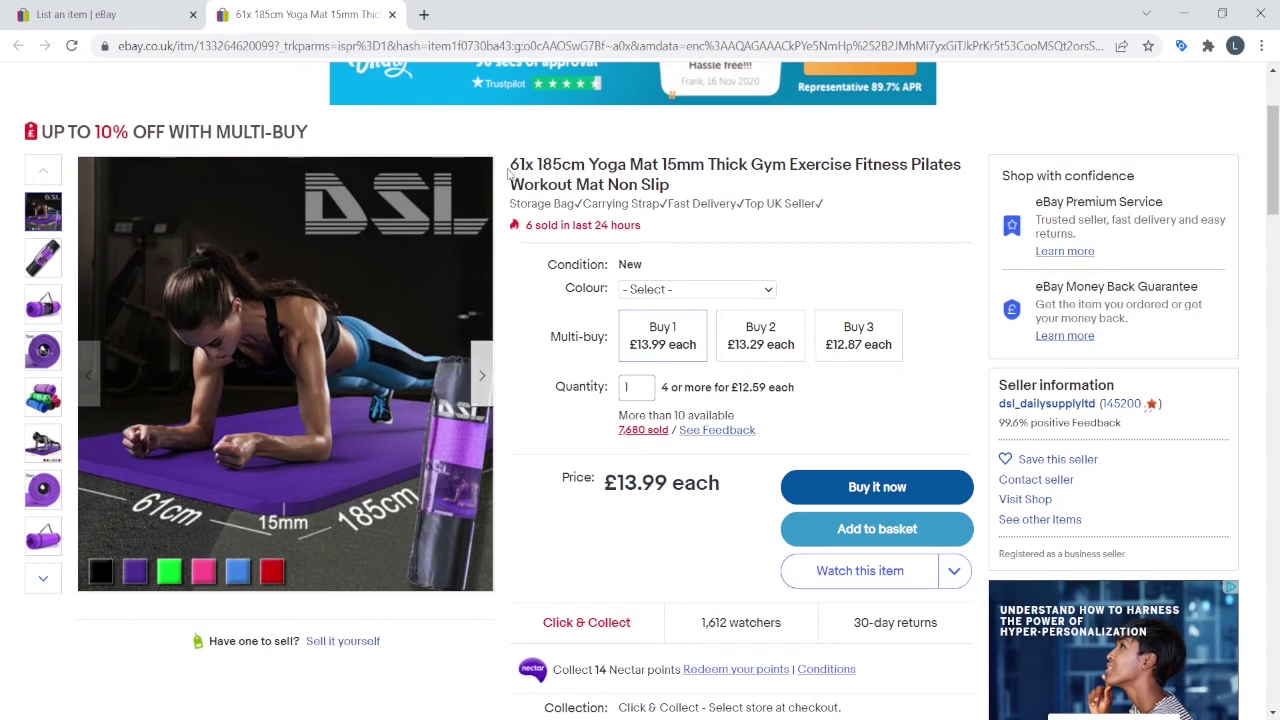
# Examine the yoga mat listing's title keyword by keyword, covering size, product name, thickness and uses, along with its photos.
pyautogui.moveTo(508, 170); pyautogui.dragTo(586, 168)
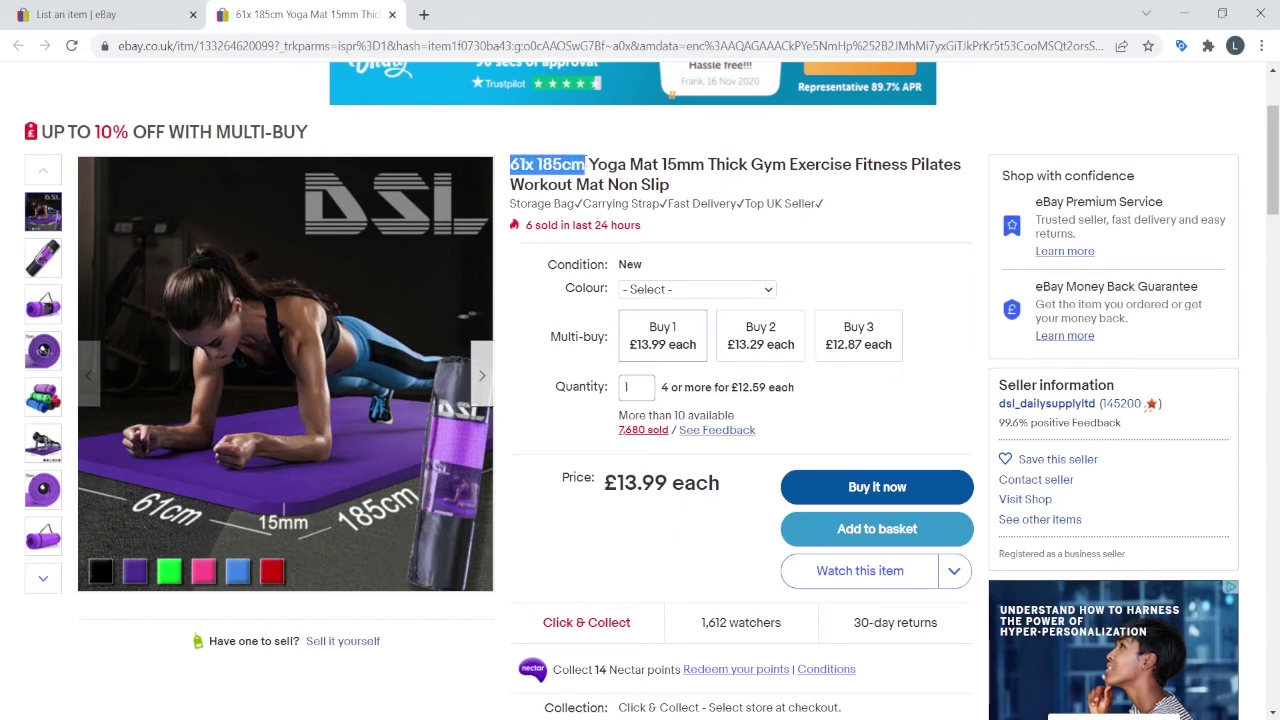
pyautogui.click(586, 168)
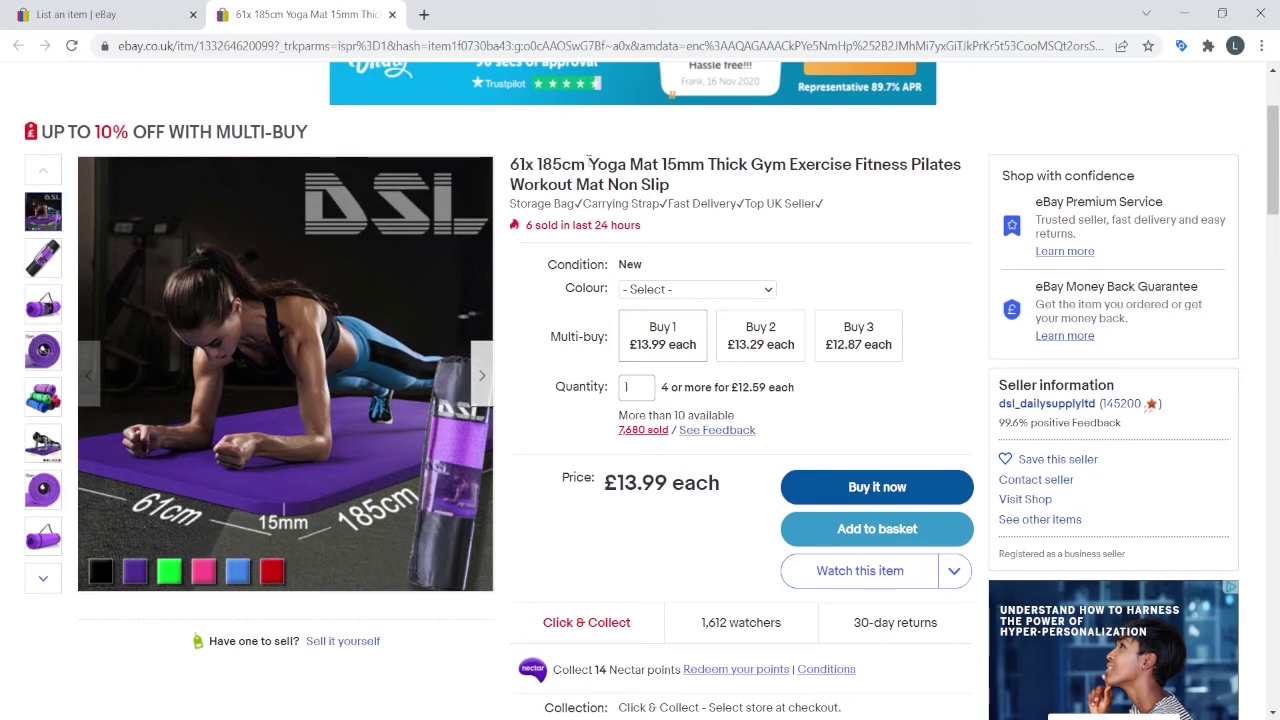
pyautogui.moveTo(588, 165); pyautogui.dragTo(628, 165)
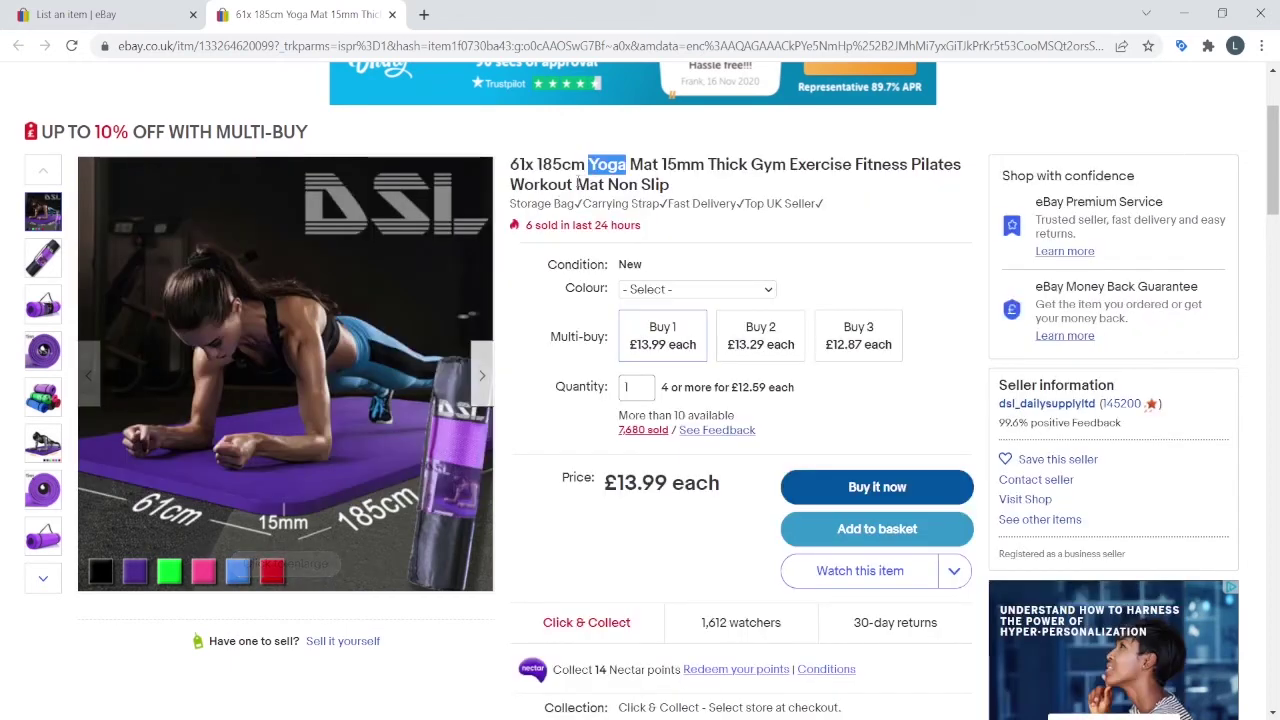
pyautogui.moveTo(190, 313)
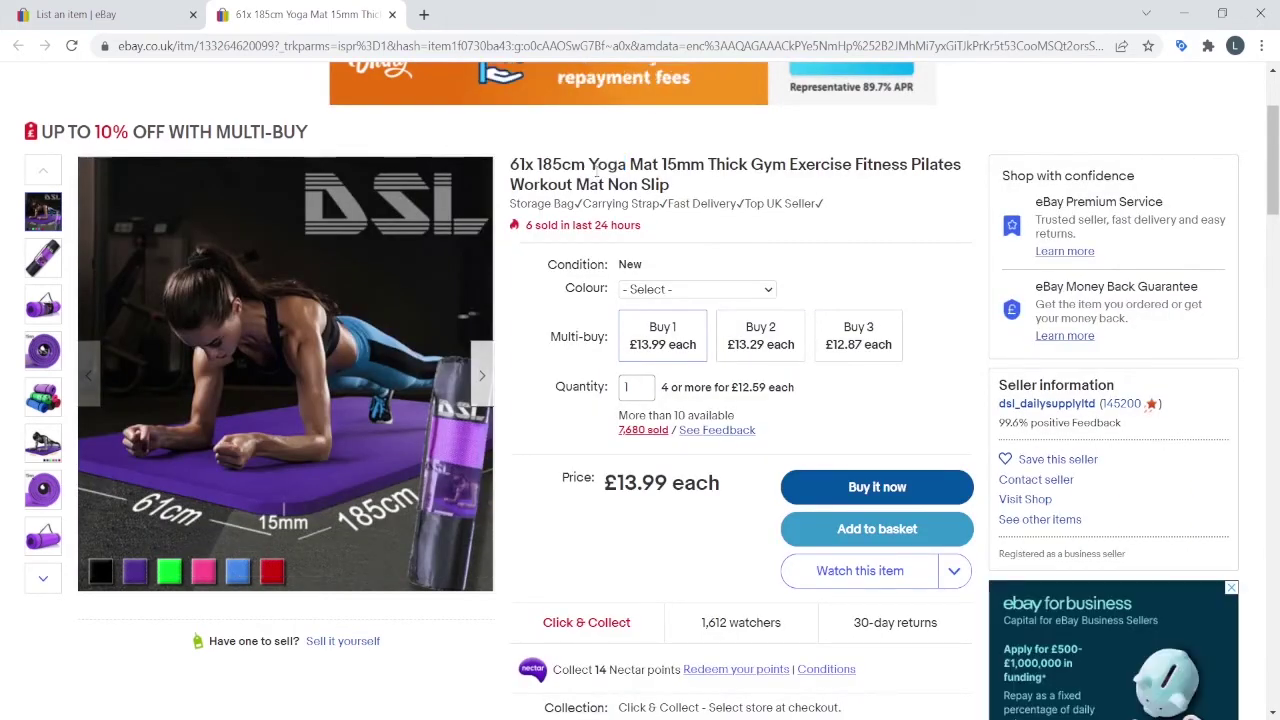
pyautogui.click(632, 163)
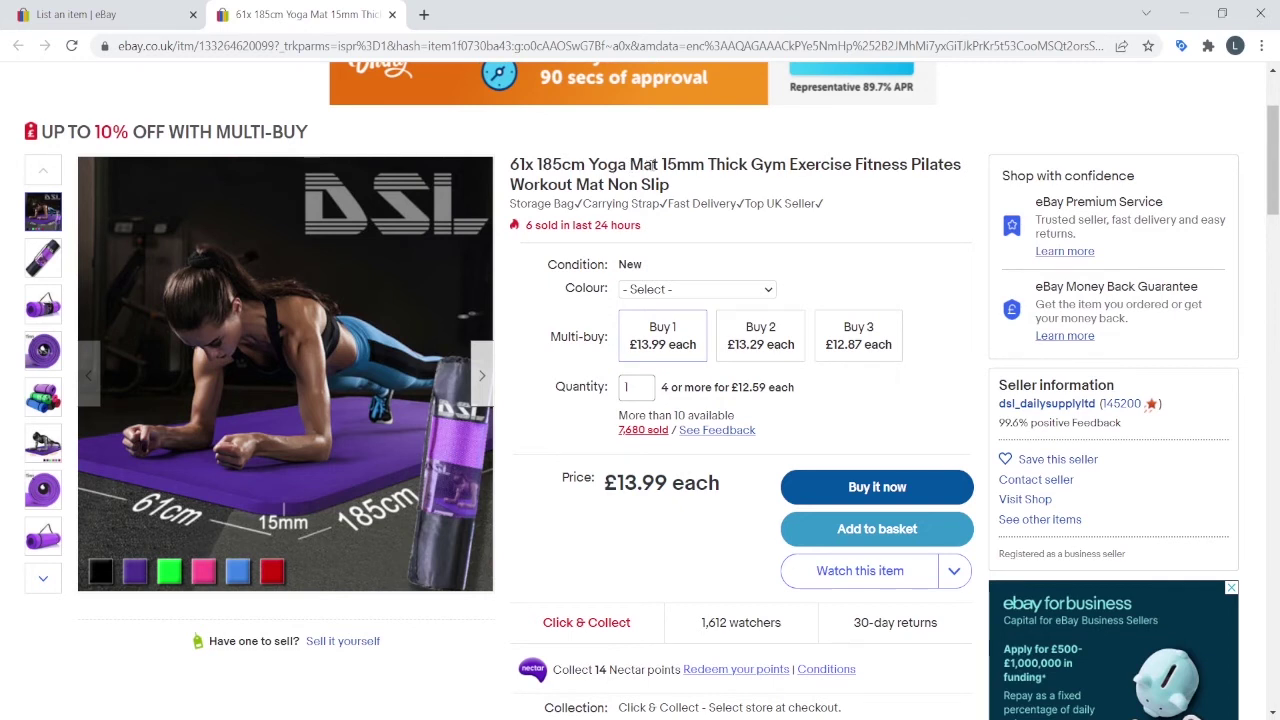
pyautogui.moveTo(662, 164); pyautogui.dragTo(589, 165)
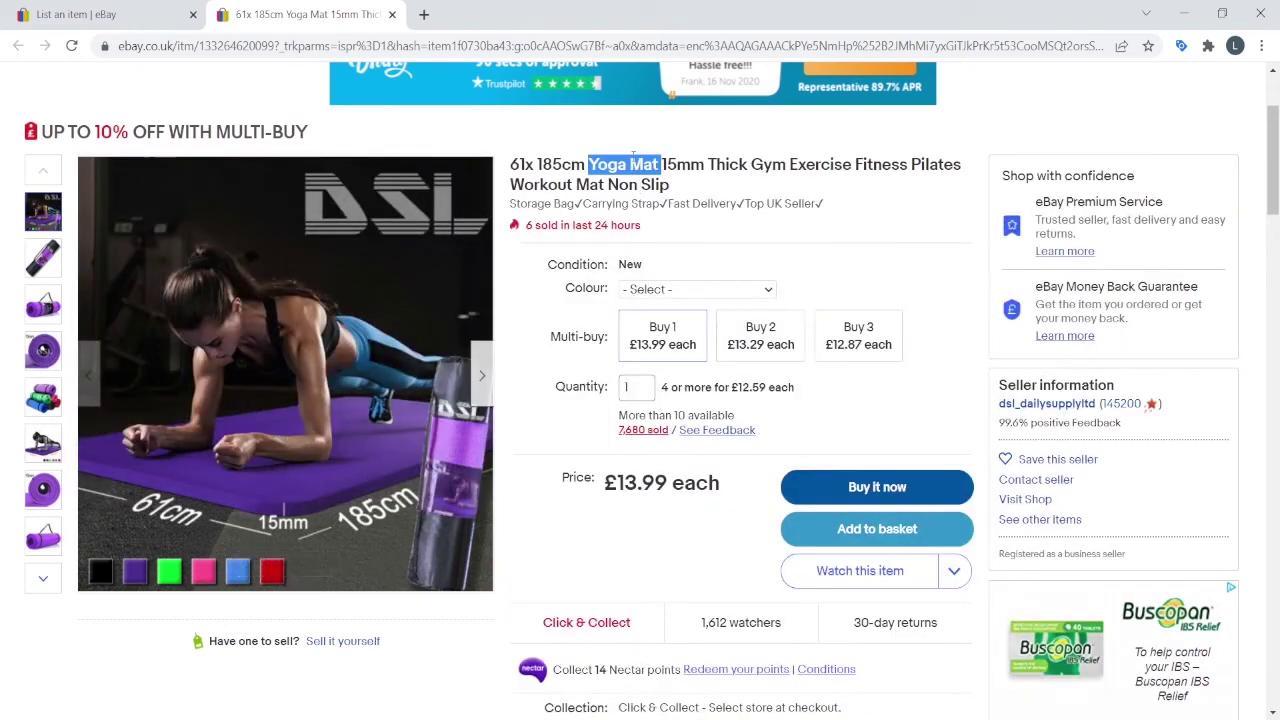
pyautogui.moveTo(709, 166); pyautogui.dragTo(749, 166)
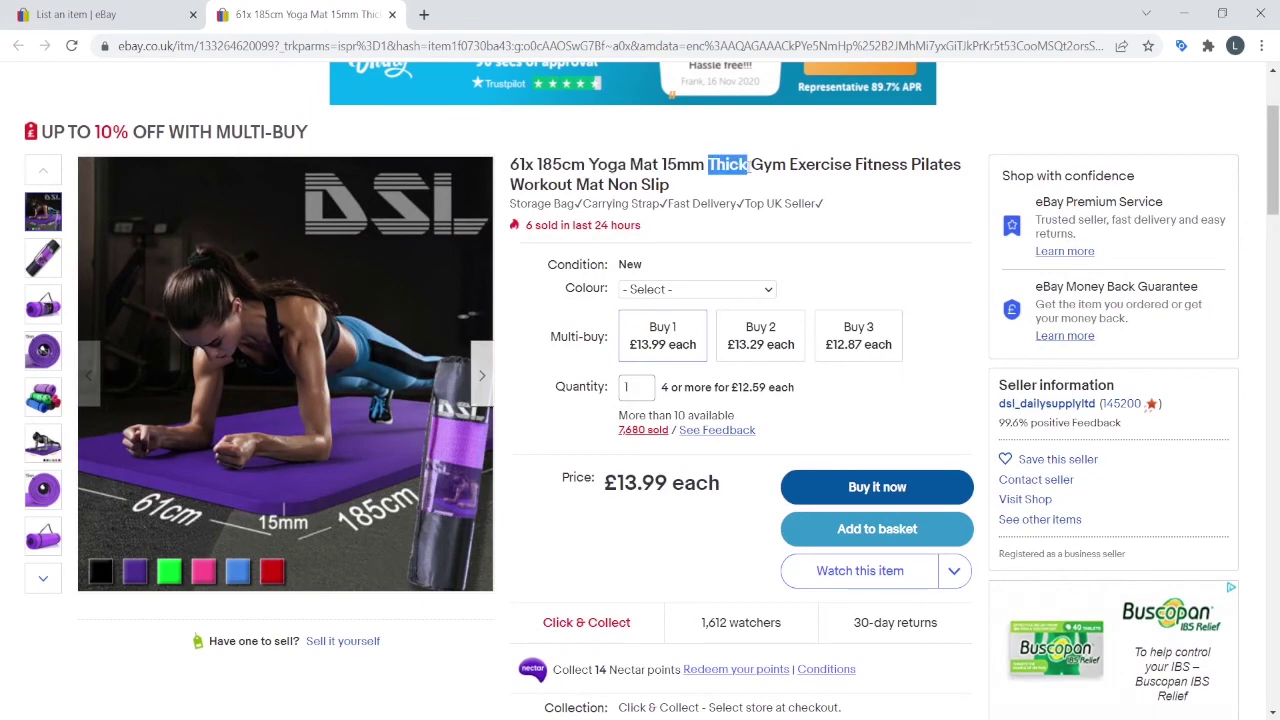
pyautogui.click(765, 167)
pyautogui.moveTo(793, 165); pyautogui.dragTo(852, 165)
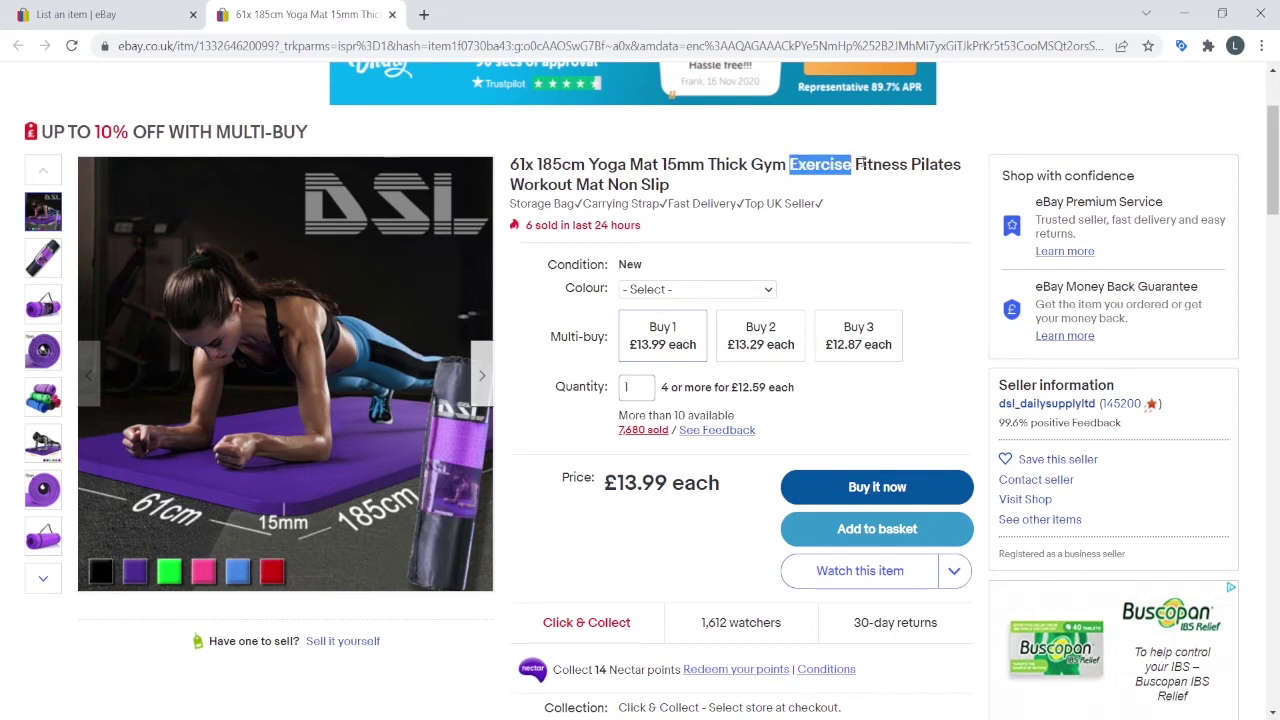
pyautogui.click(866, 164)
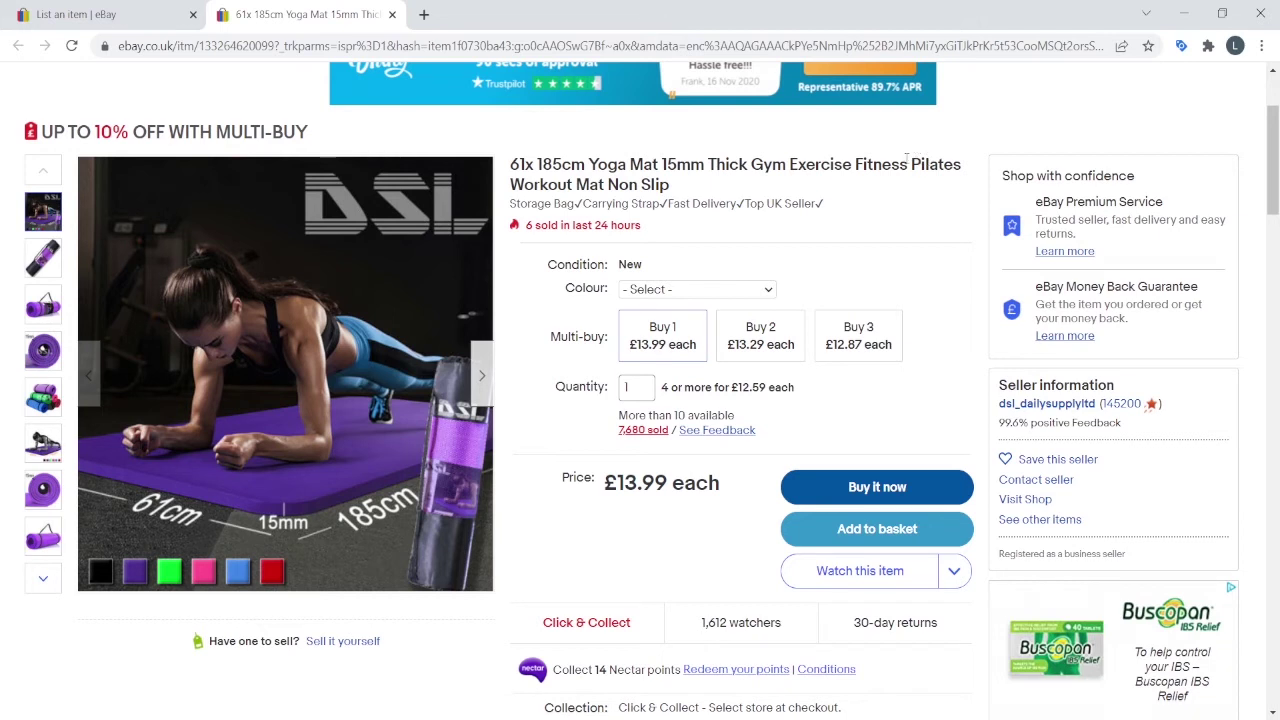
pyautogui.moveTo(917, 165); pyautogui.dragTo(956, 165)
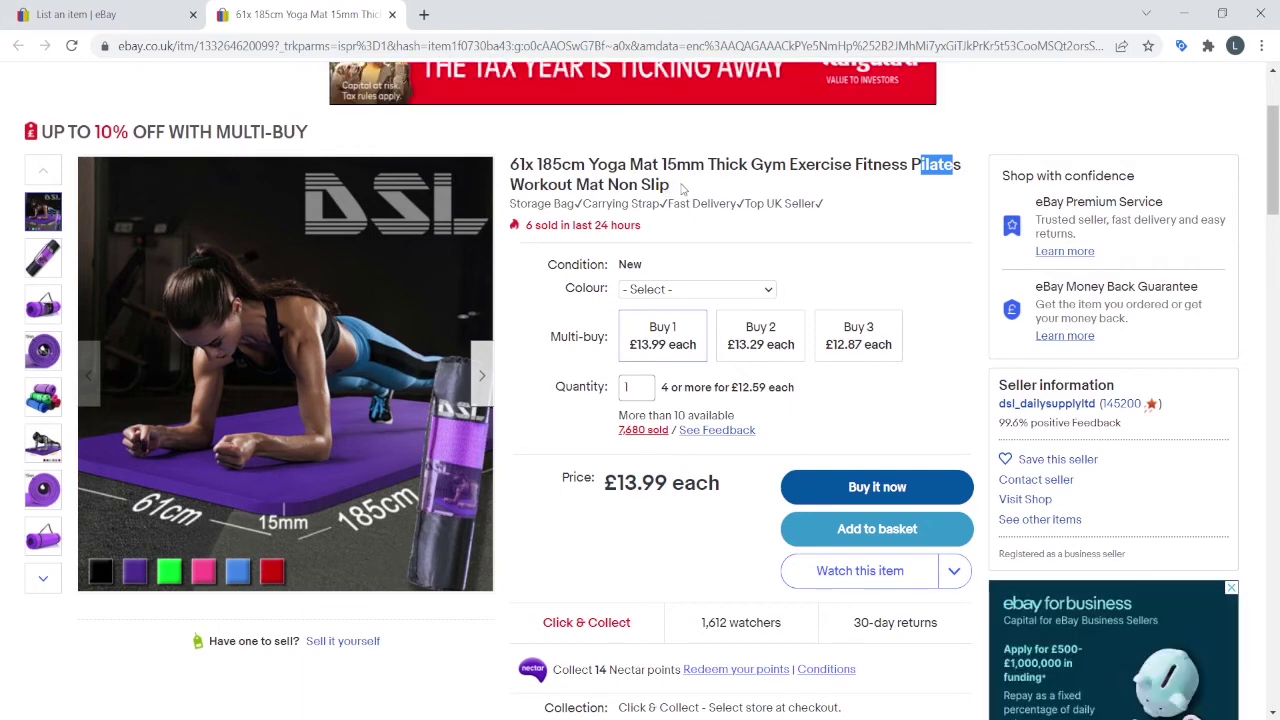
pyautogui.click(43, 305)
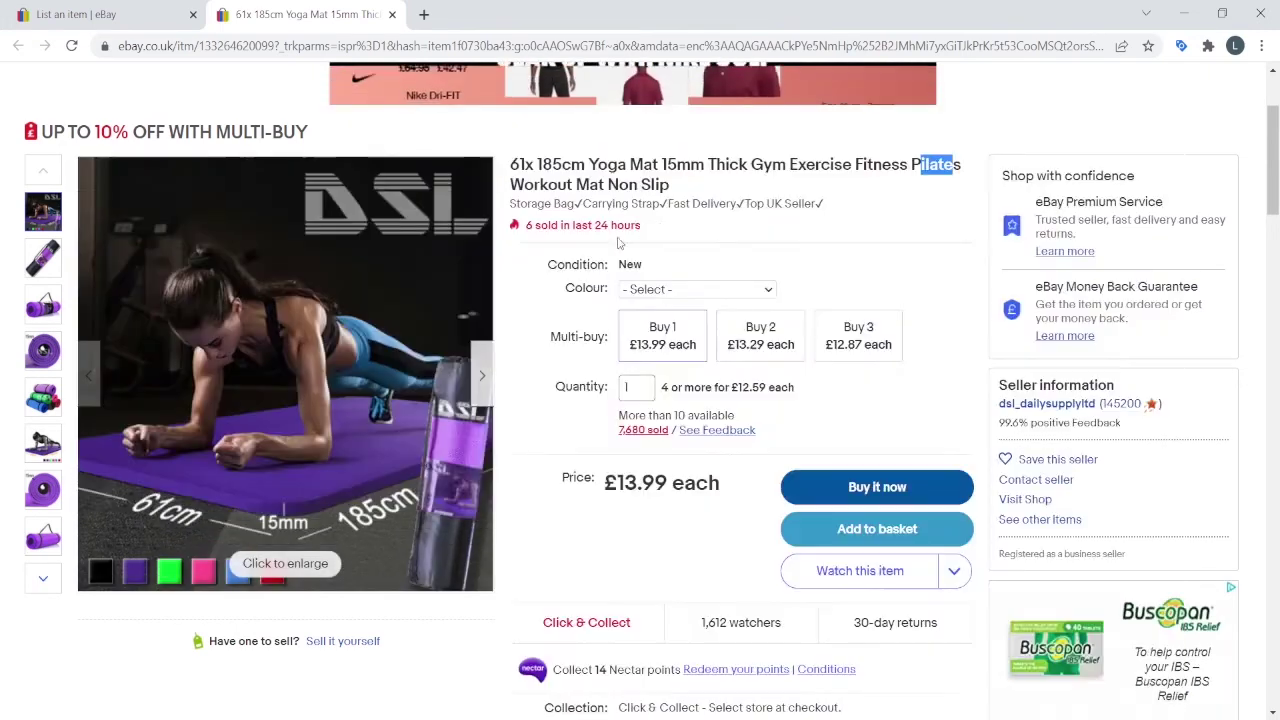
# Copy the full title of the yoga mat listing into the item title of the draft listing.
pyautogui.click(140, 7)
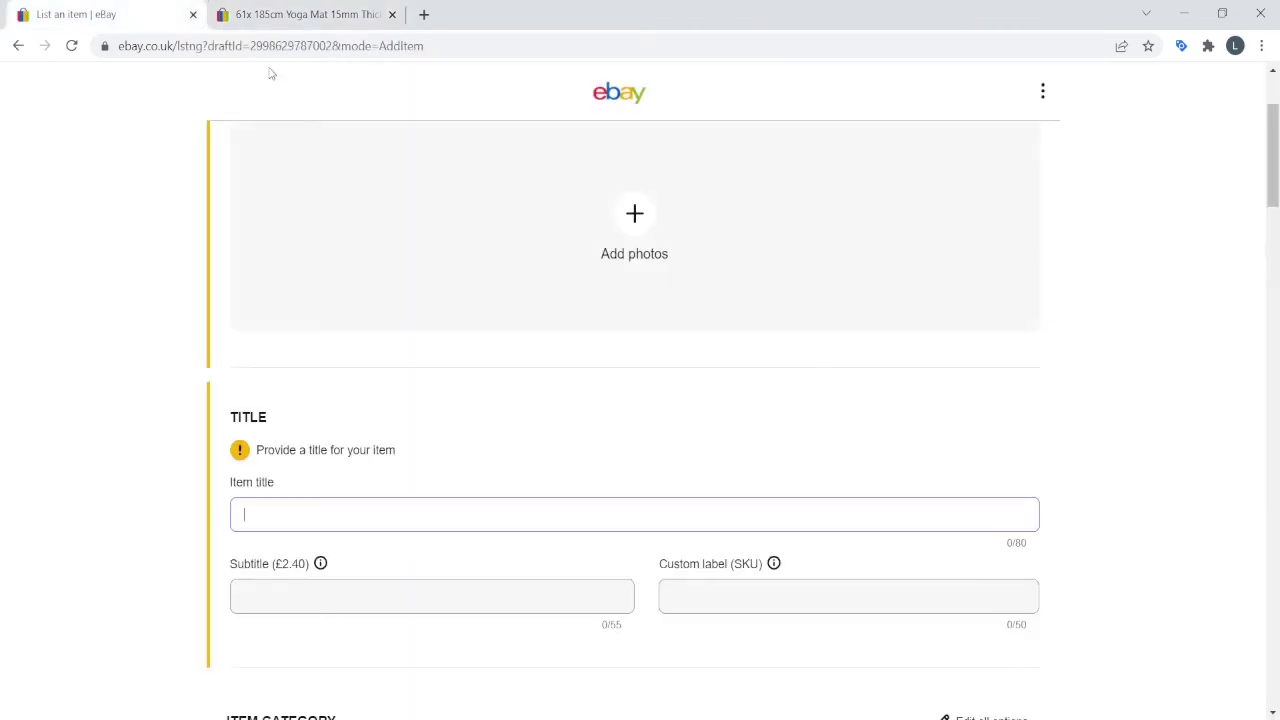
pyautogui.click(285, 15)
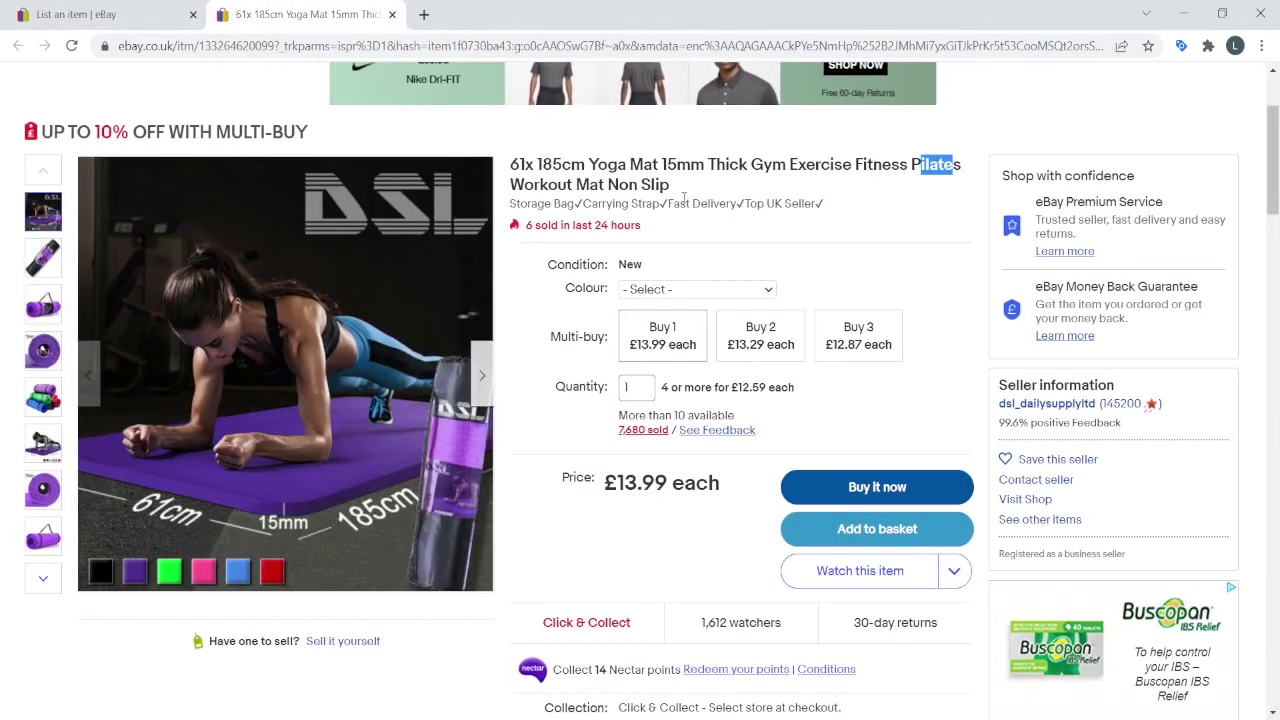
pyautogui.moveTo(684, 197); pyautogui.dragTo(510, 165)
pyautogui.hotkey('ctrl', 'c')
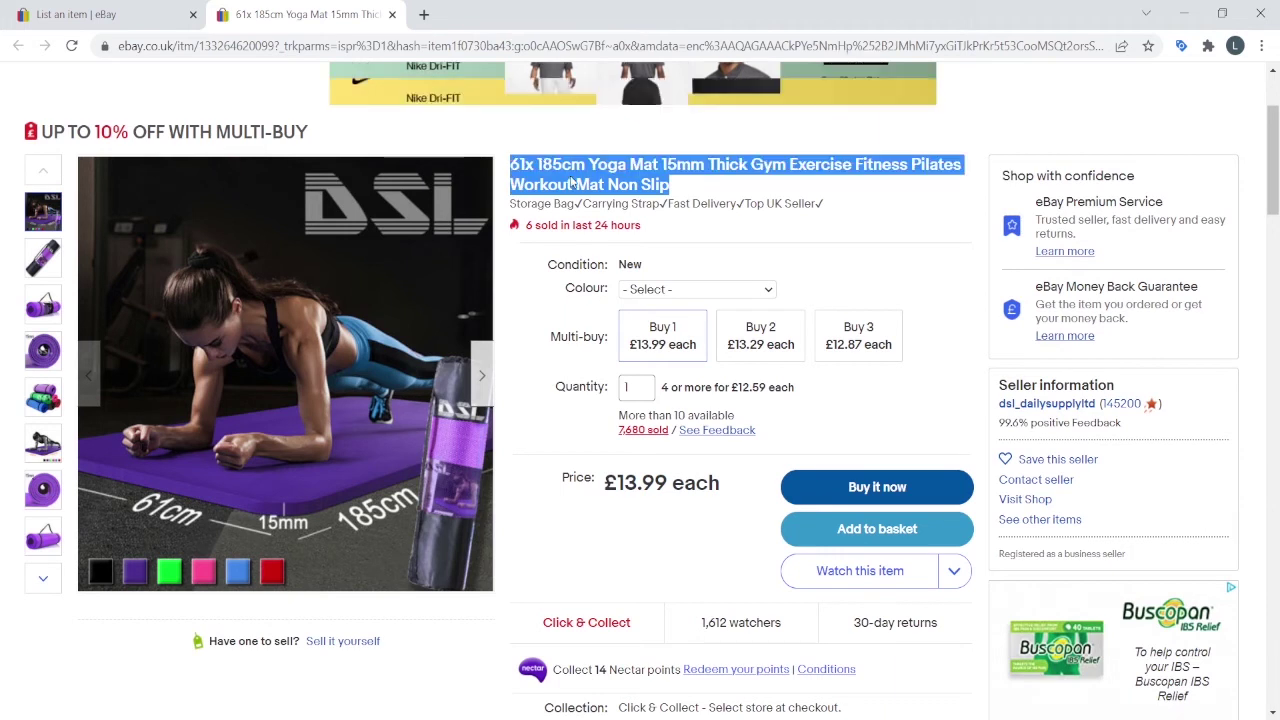
pyautogui.click(137, 20)
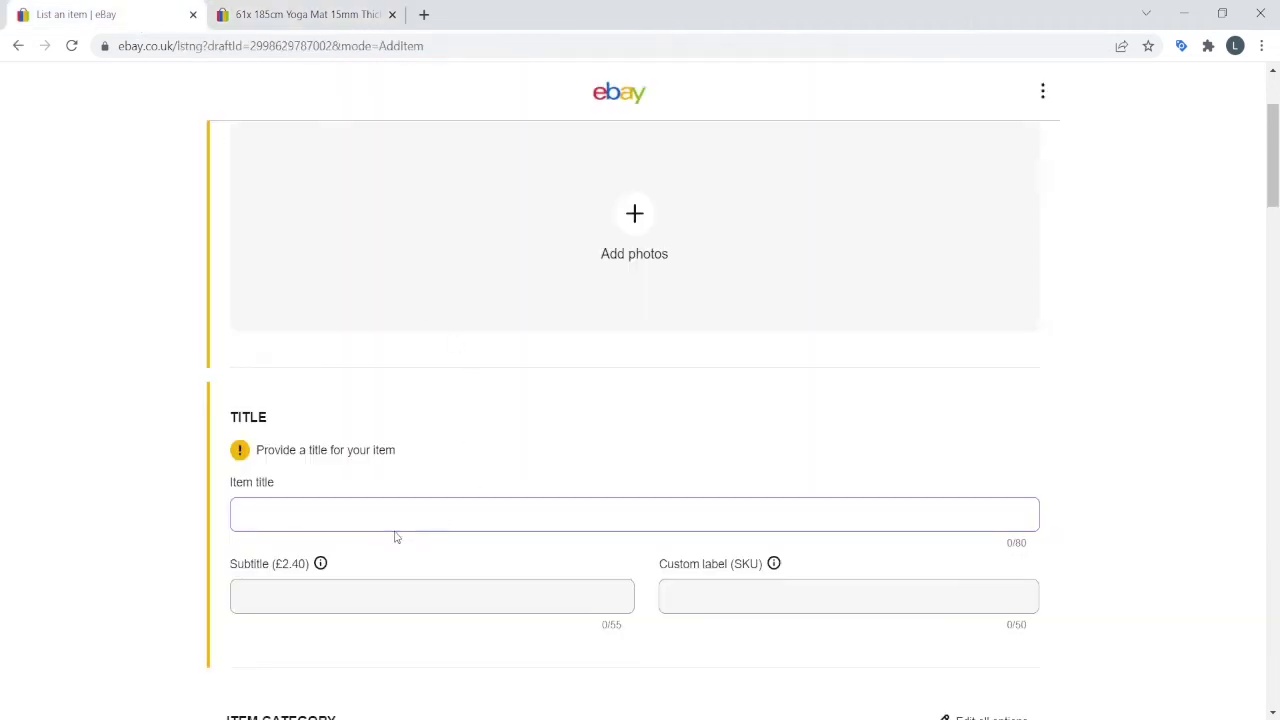
pyautogui.hotkey('ctrl', 'v')
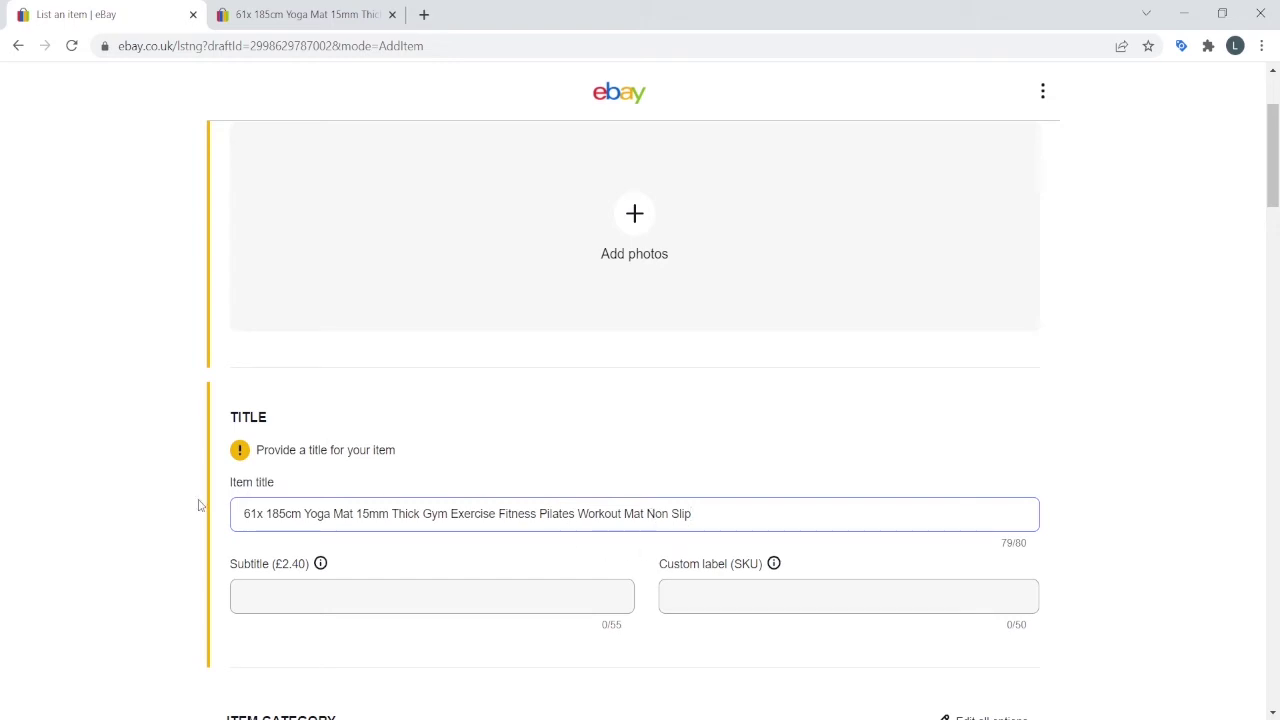
# Remove "61x 185cm" and the space after it from the item title so it starts with "Yoga Mat".
pyautogui.click(240, 516)
pyautogui.hotkey('ctrl', 'Right')
pyautogui.hotkey('ctrl', 'Right')
pyautogui.hotkey('shift', 'Home')
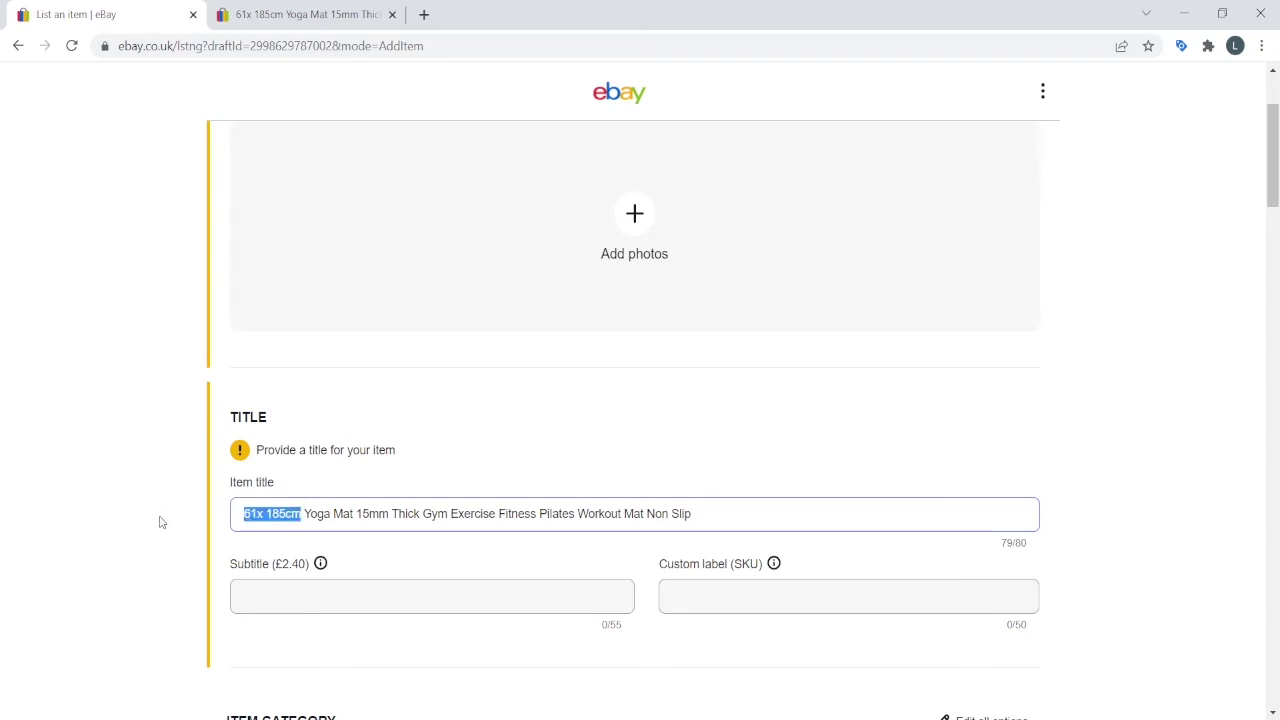
pyautogui.press('BackSpace')
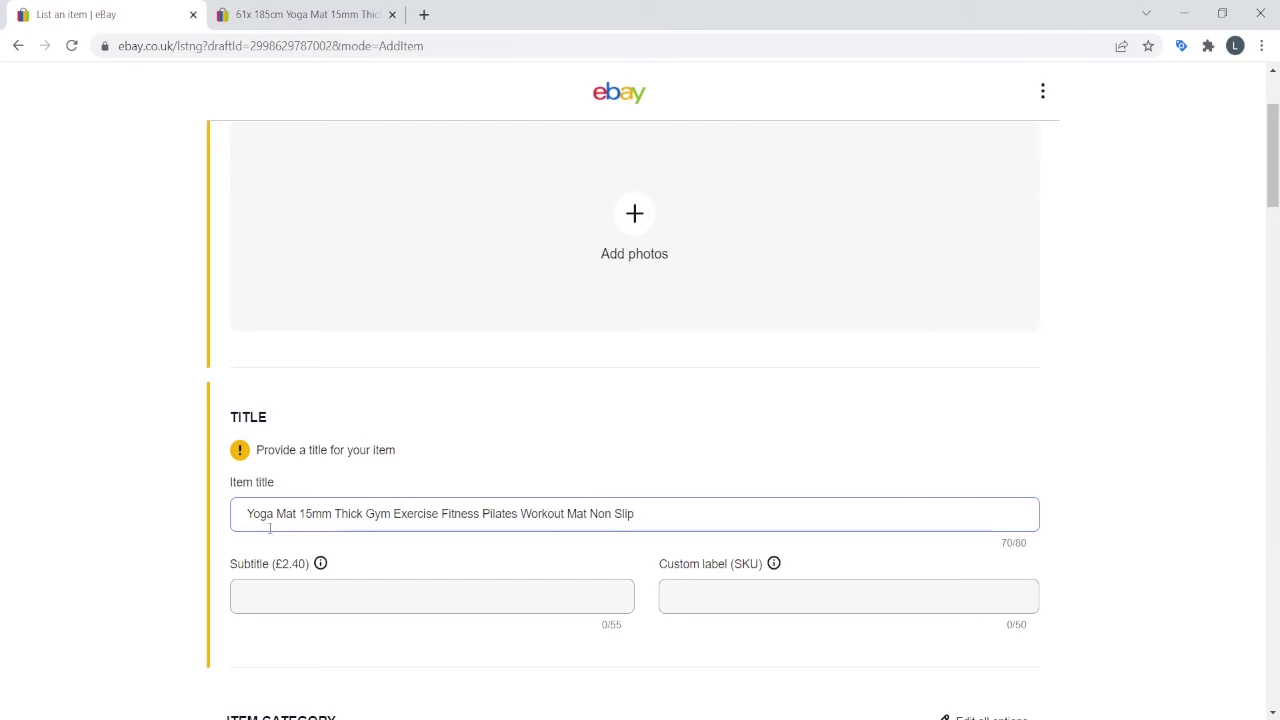
pyautogui.press('Delete')
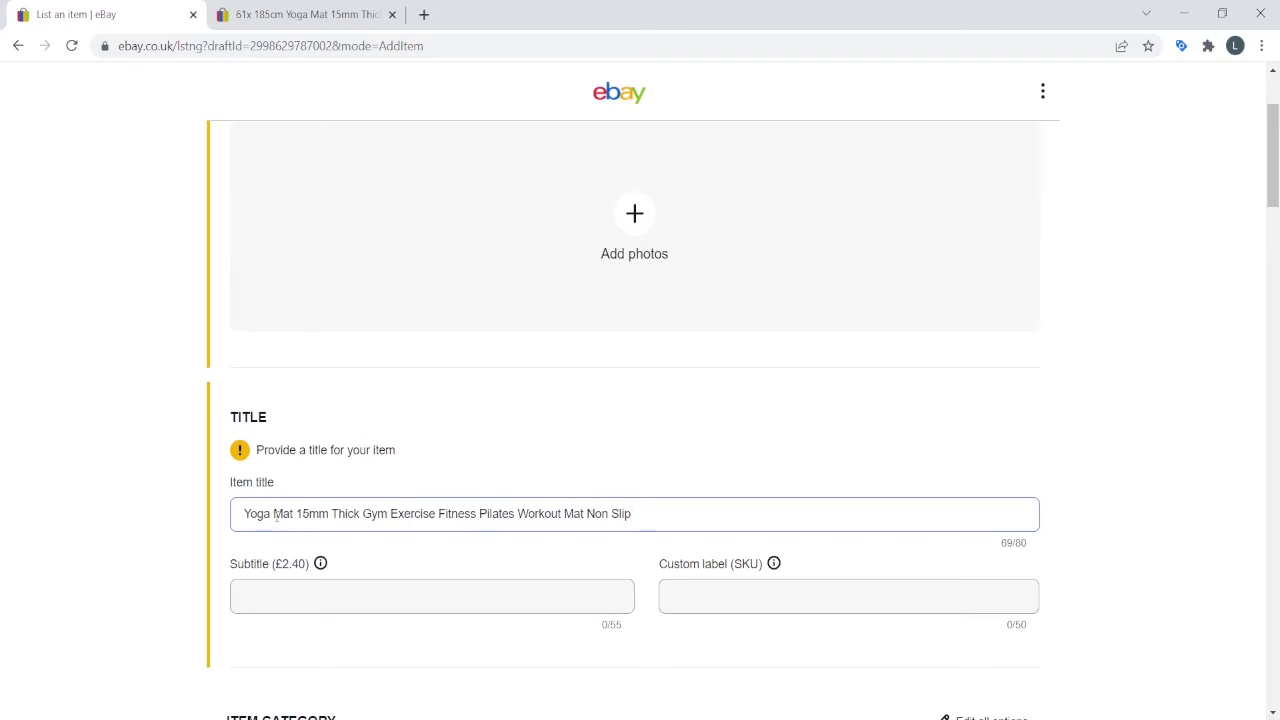
# Review the opening keywords "Yoga Mat" and "15mm" in the item title against the original yoga mat listing.
pyautogui.moveTo(294, 513); pyautogui.dragTo(174, 511)
pyautogui.click(268, 14)
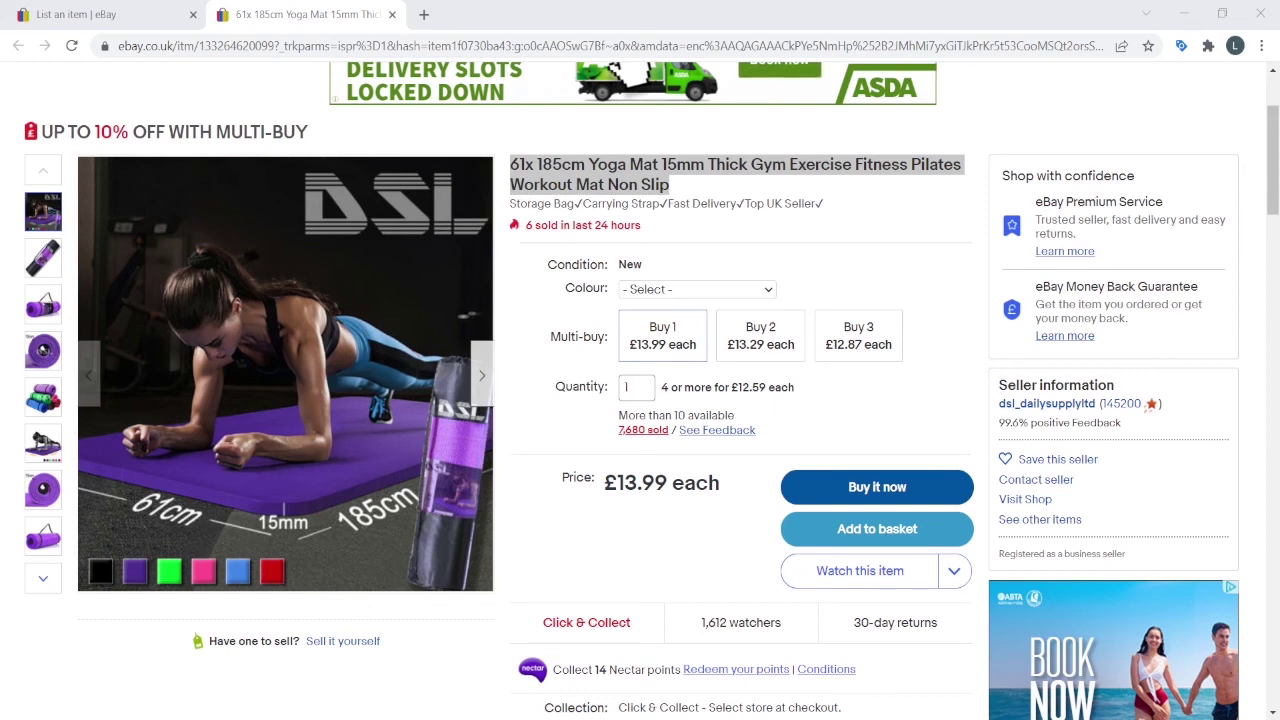
pyautogui.hotkey('alt', 'Tab')
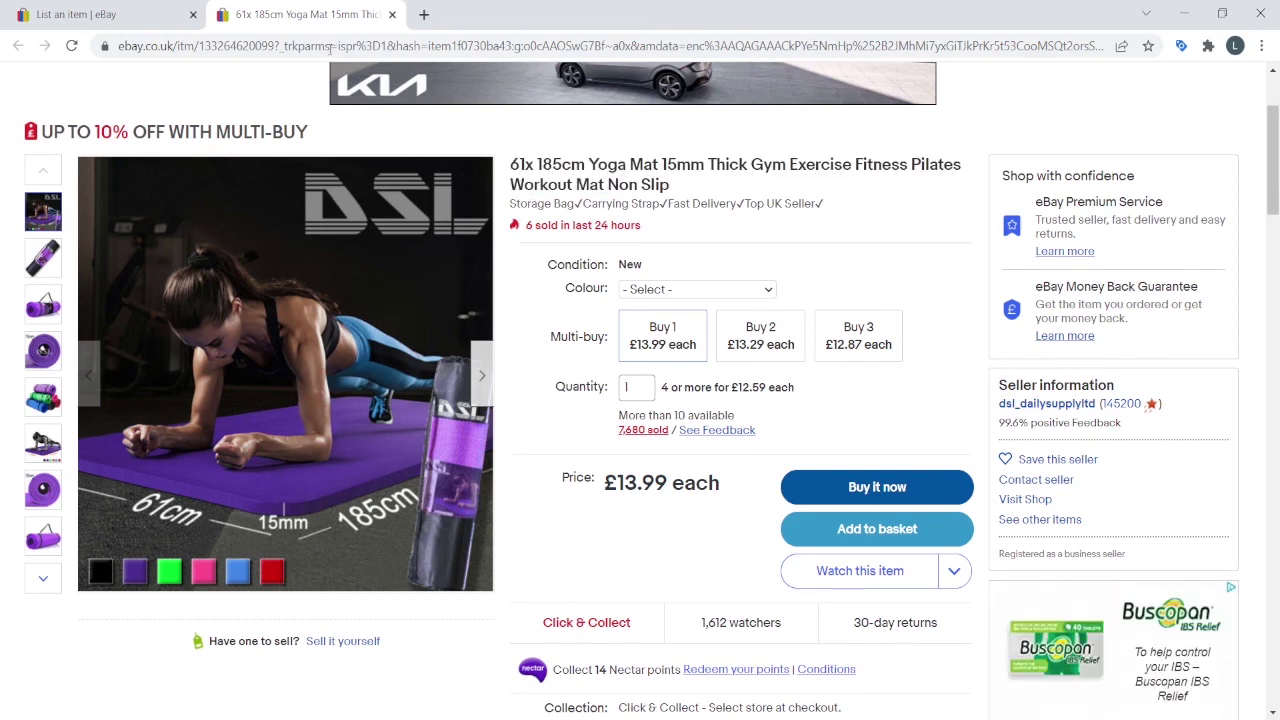
pyautogui.click(127, 16)
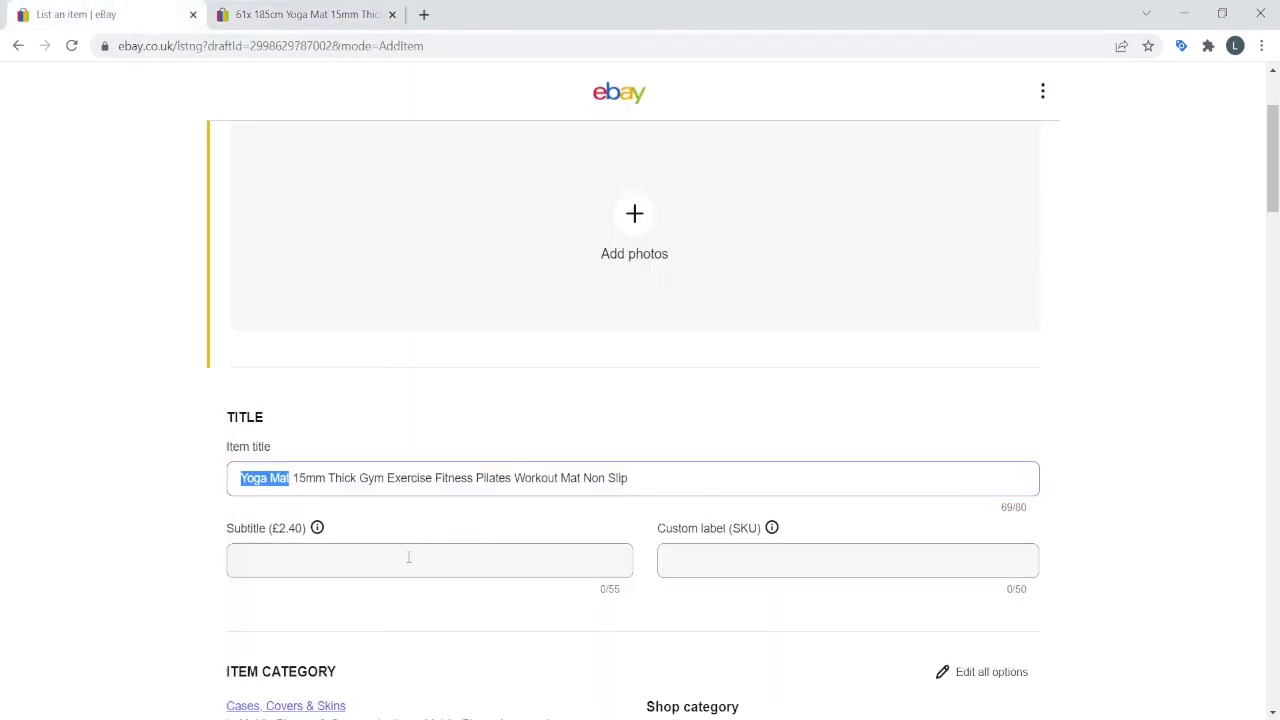
pyautogui.click(297, 484)
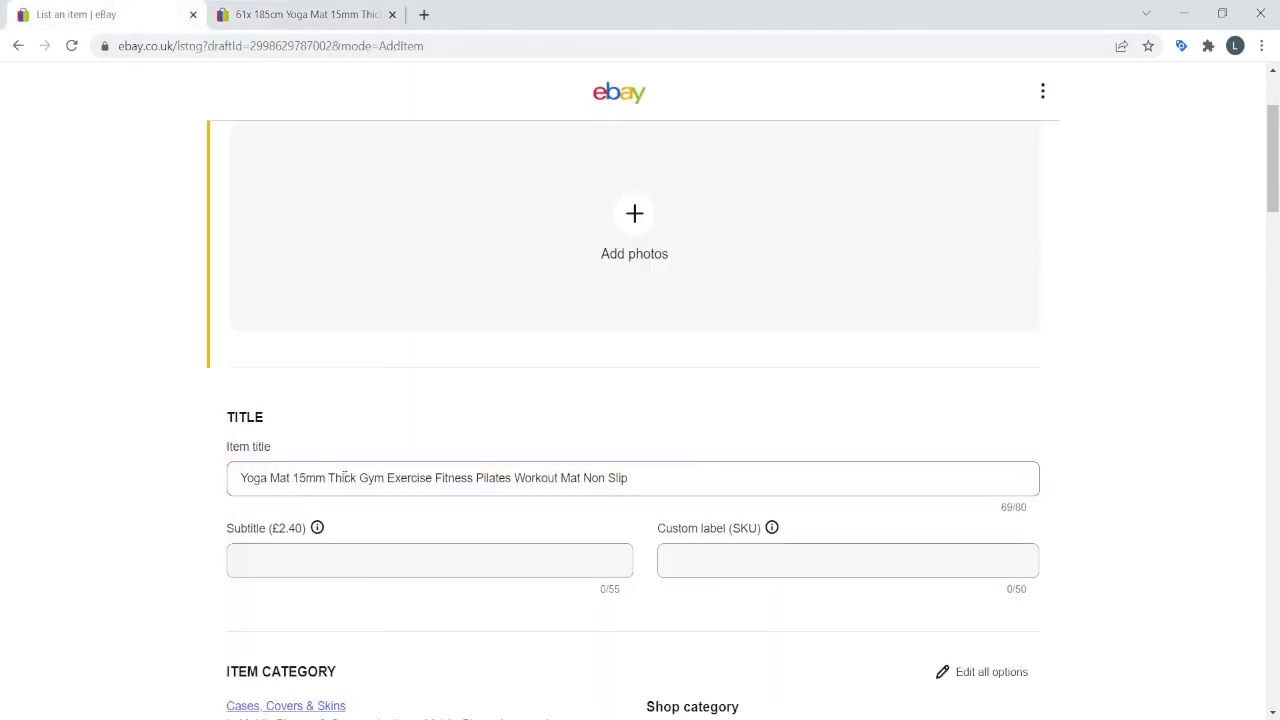
pyautogui.moveTo(298, 479); pyautogui.dragTo(316, 479)
pyautogui.click(678, 478)
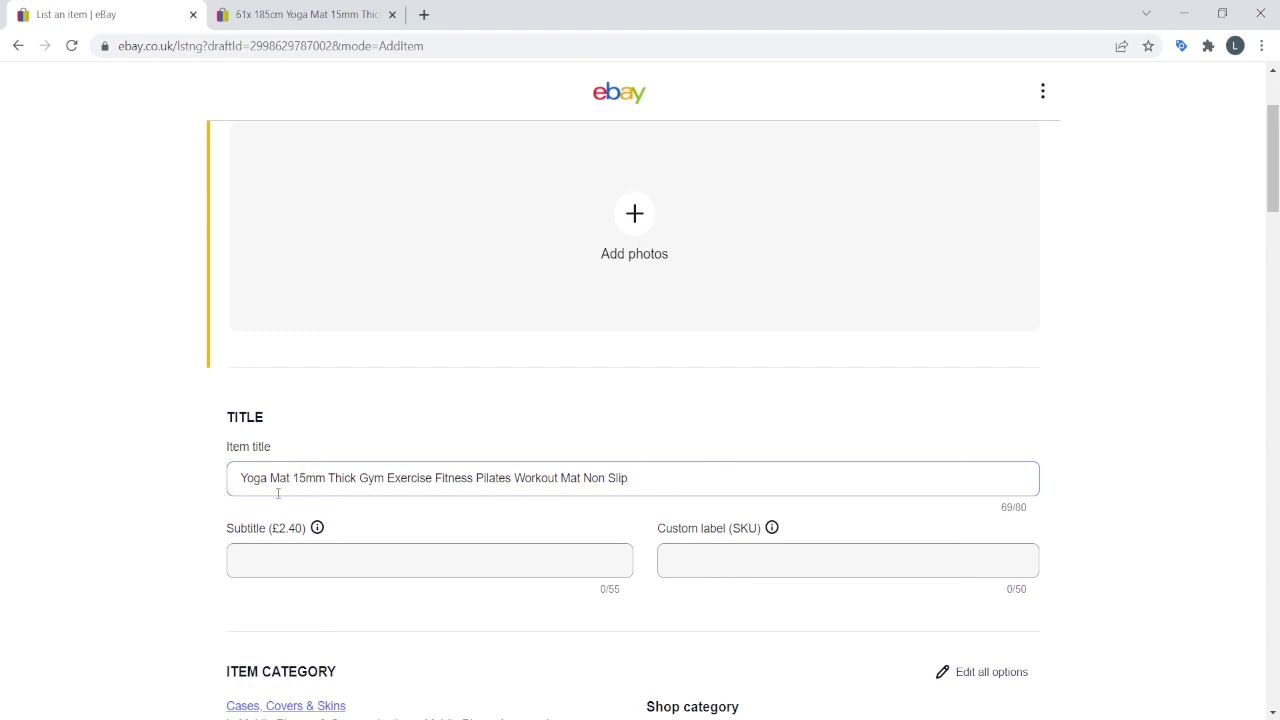